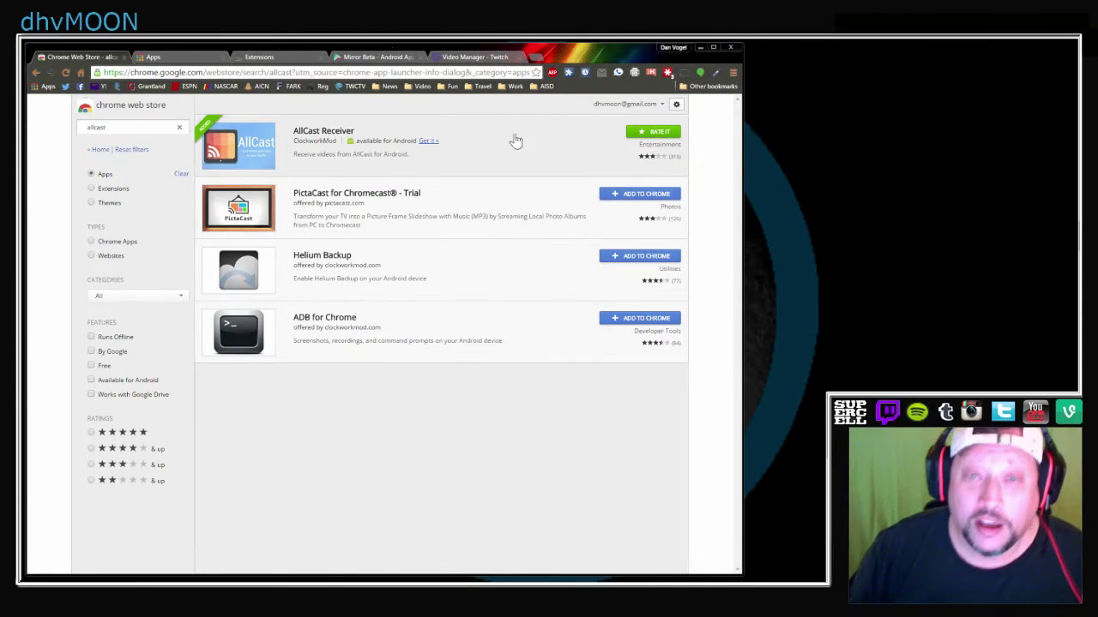
- Show Chrome's extensions list with AllCast Receiver 1.0.0.6 installed and enabled
{"action": "left_click", "coordinate": [171, 57]}
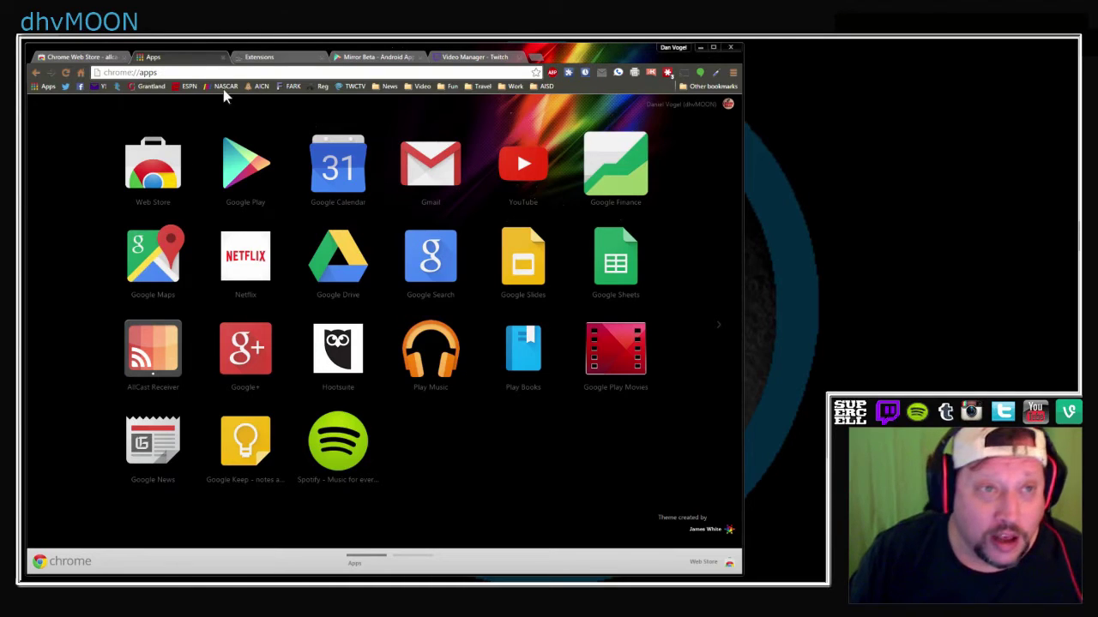
{"action": "left_click_drag", "start_coordinate": [161, 335], "coordinate": [158, 339]}
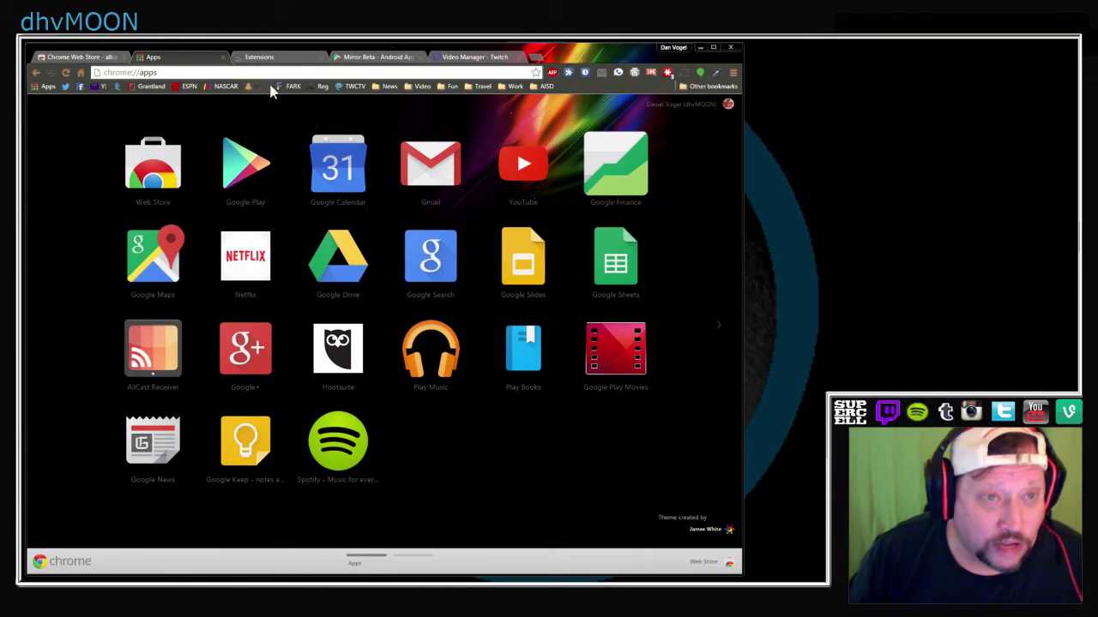
{"action": "left_click", "coordinate": [279, 58]}
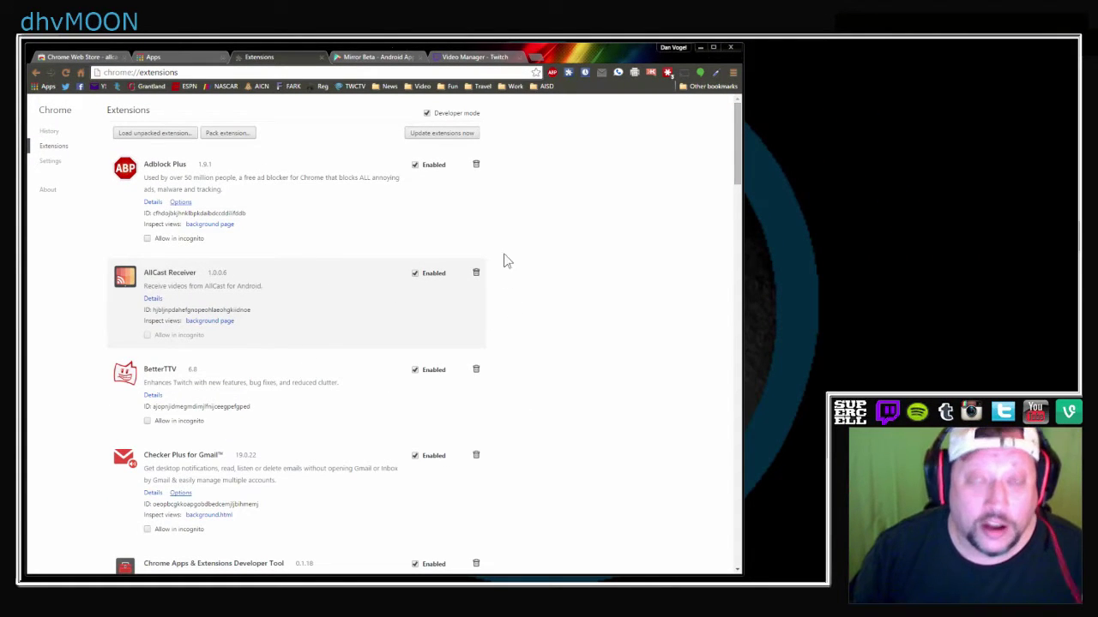
- Bring up the installed Mirror Beta store page and scroll to its description
{"action": "left_click", "coordinate": [374, 58]}
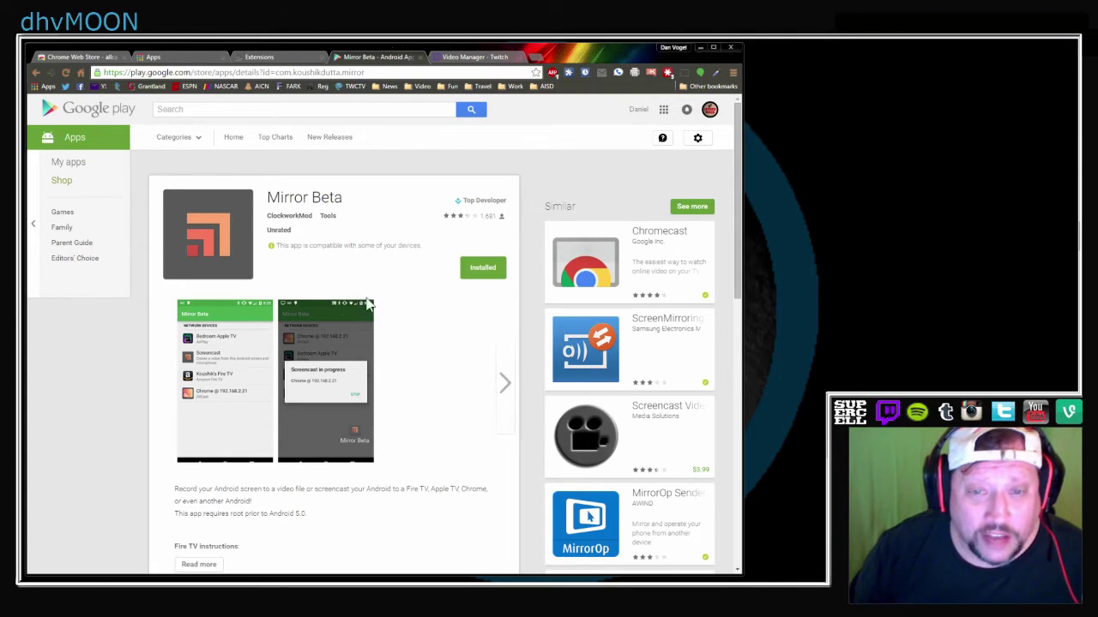
{"action": "scroll", "coordinate": [398, 425], "scroll_direction": "down", "scroll_amount": 2}
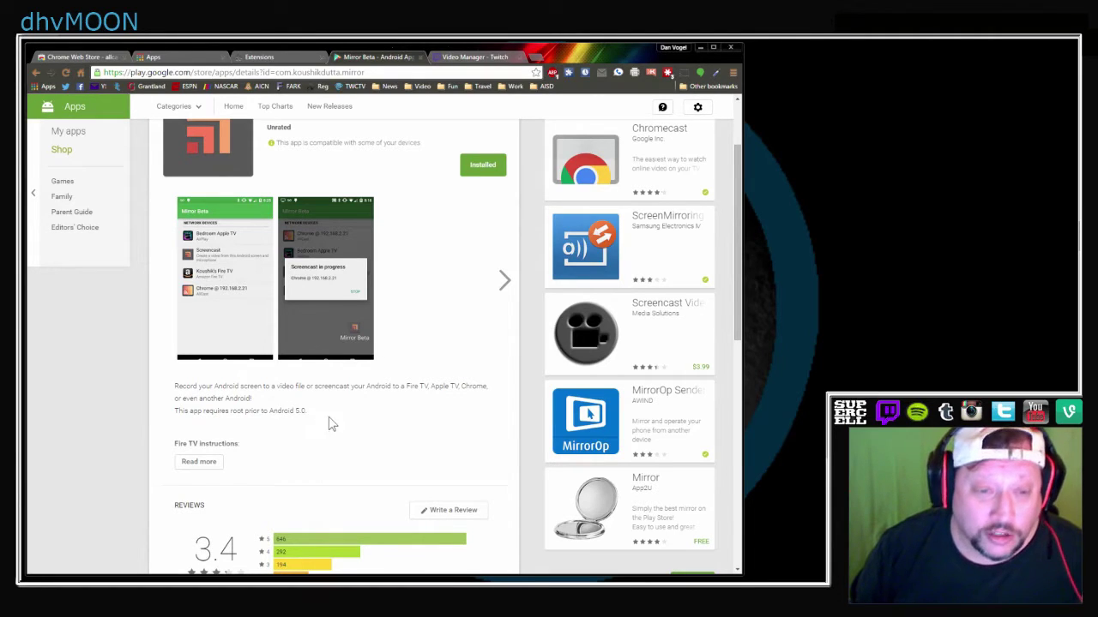
- Highlight the Mirror Beta description, then check the Twitch past broadcasts before moving on
{"action": "triple_click", "coordinate": [431, 387]}
{"action": "left_click", "coordinate": [478, 361]}
{"action": "left_click", "coordinate": [482, 59]}
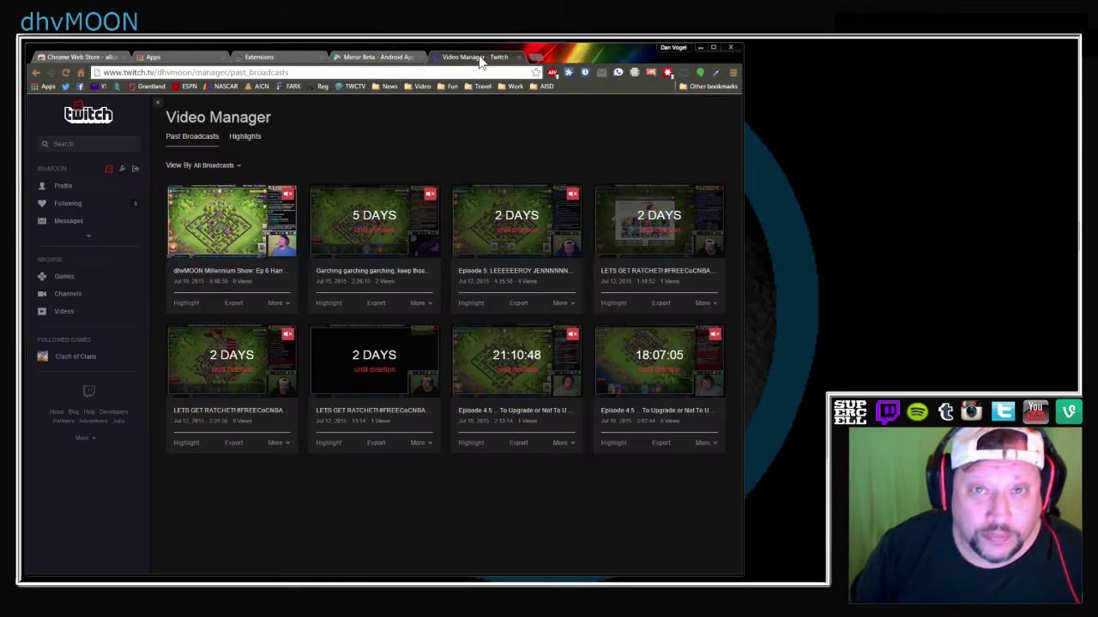
{"action": "left_click", "coordinate": [413, 57]}
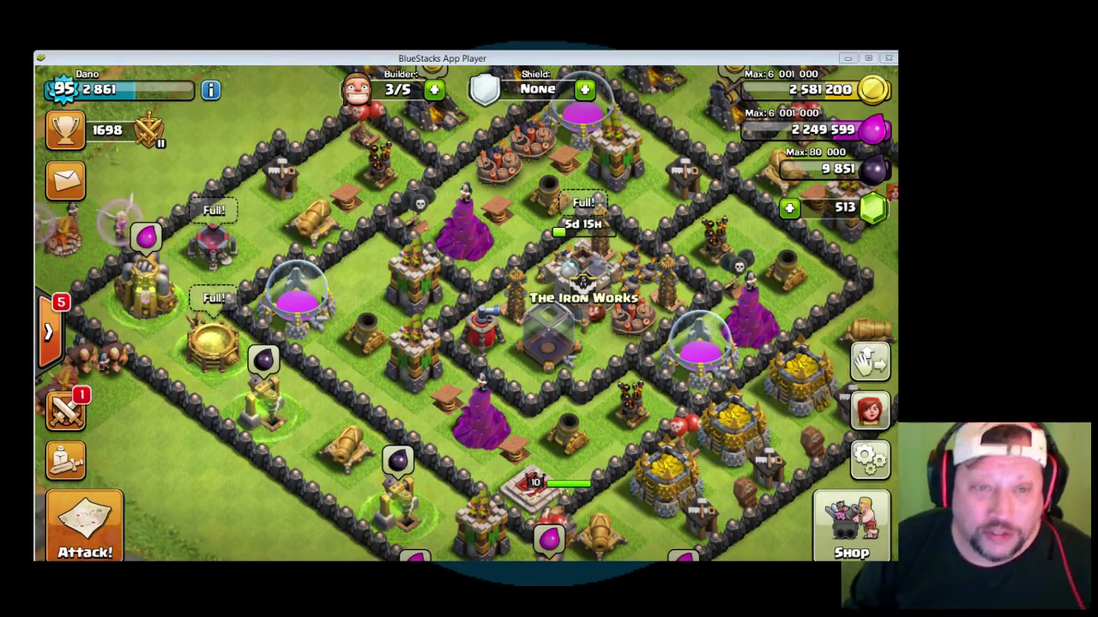
- Collect elixir and dark elixir from two collectors and two drills
{"action": "left_click", "coordinate": [263, 358]}
{"action": "left_click", "coordinate": [145, 237]}
{"action": "left_click", "coordinate": [398, 461]}
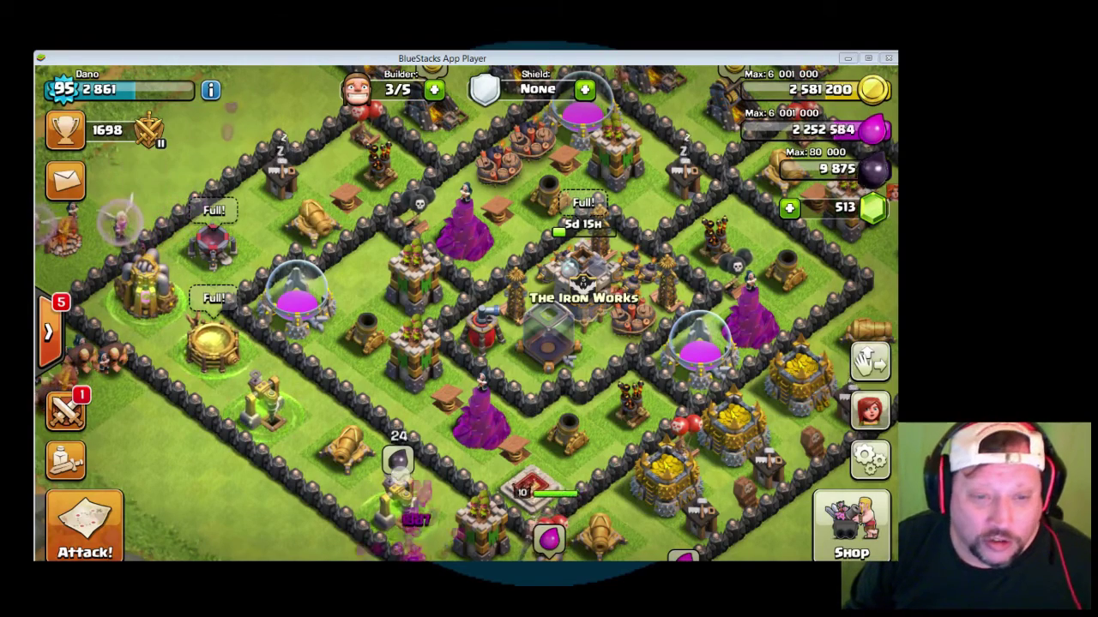
{"action": "left_click", "coordinate": [549, 538]}
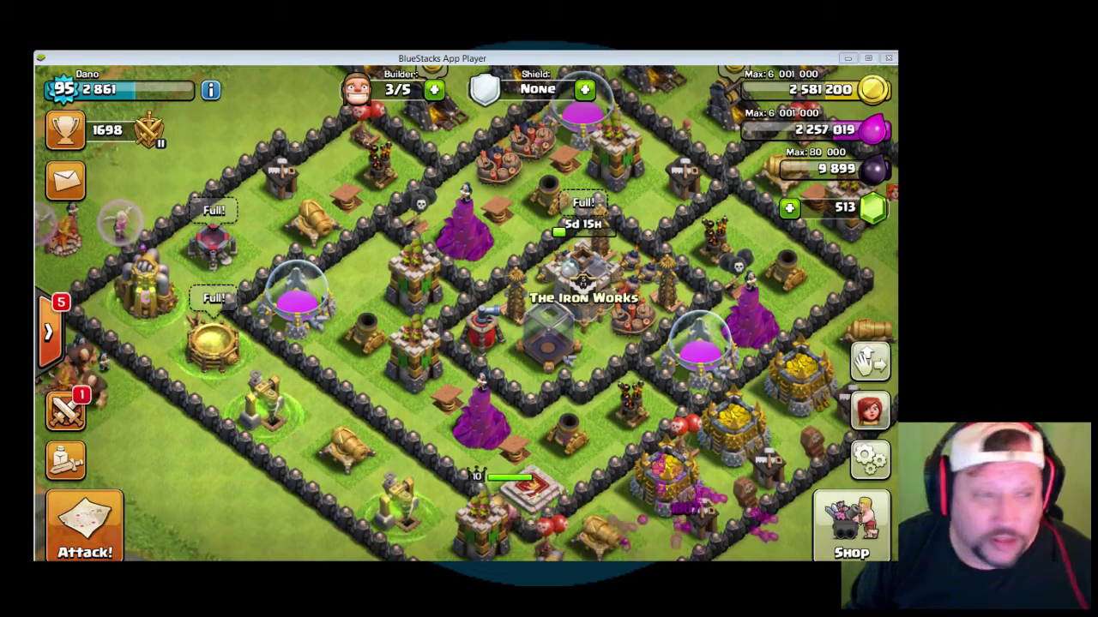
- Start an attack replay from the Iron Works vs Infamous Crew war events
{"action": "left_click", "coordinate": [66, 410]}
{"action": "left_click", "coordinate": [66, 453]}
{"action": "left_click", "coordinate": [419, 94]}
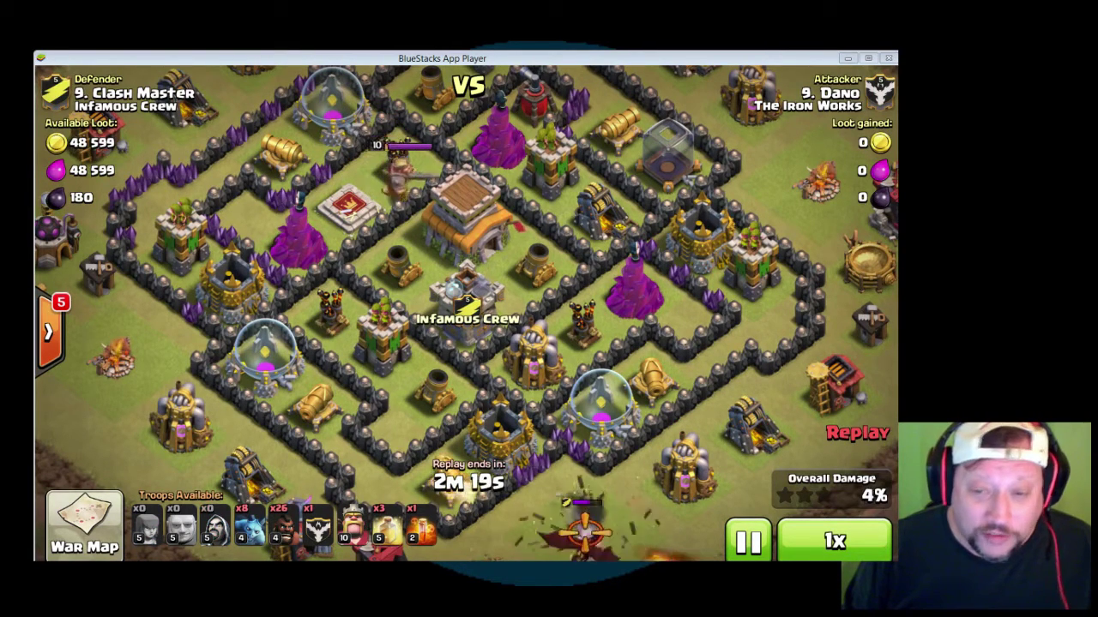
- Speed up the war attack replay, then pause it
{"action": "left_click", "coordinate": [809, 532]}
{"action": "left_click", "coordinate": [834, 540]}
{"action": "left_click", "coordinate": [747, 540]}
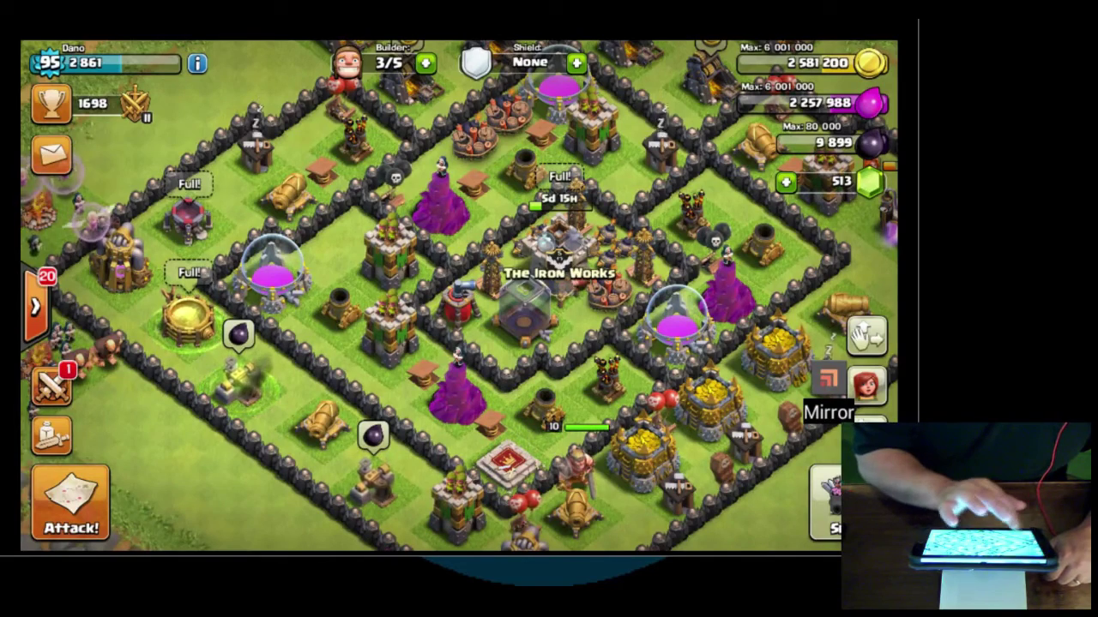
- Reopen the clan war statistics and play the mirrored replay at 4x until 54% damage
{"action": "left_click", "coordinate": [52, 386]}
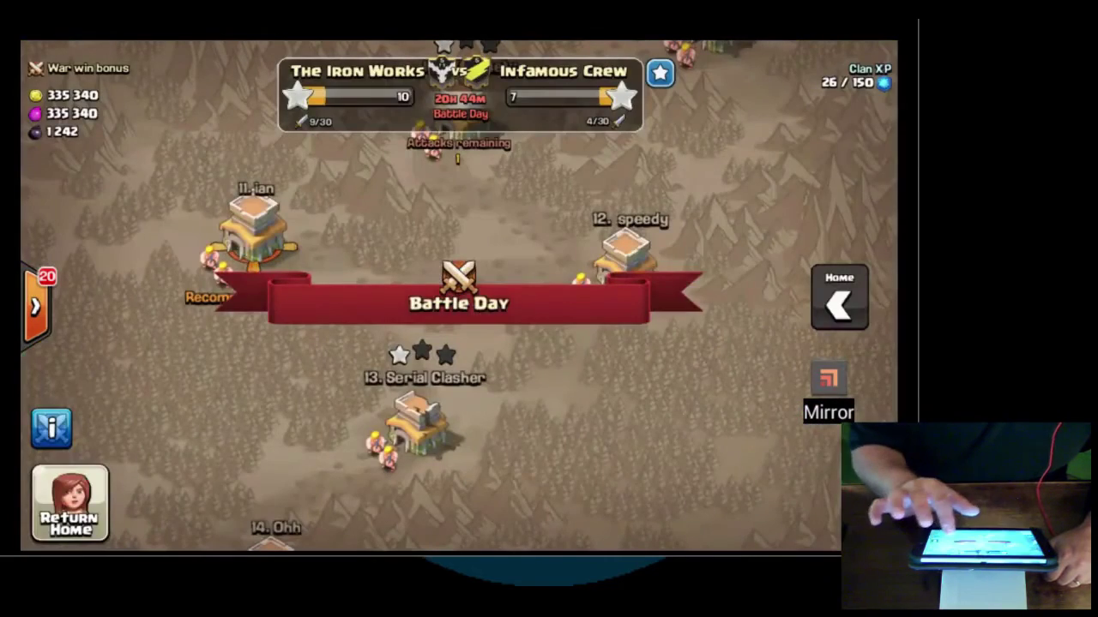
{"action": "left_click", "coordinate": [51, 427]}
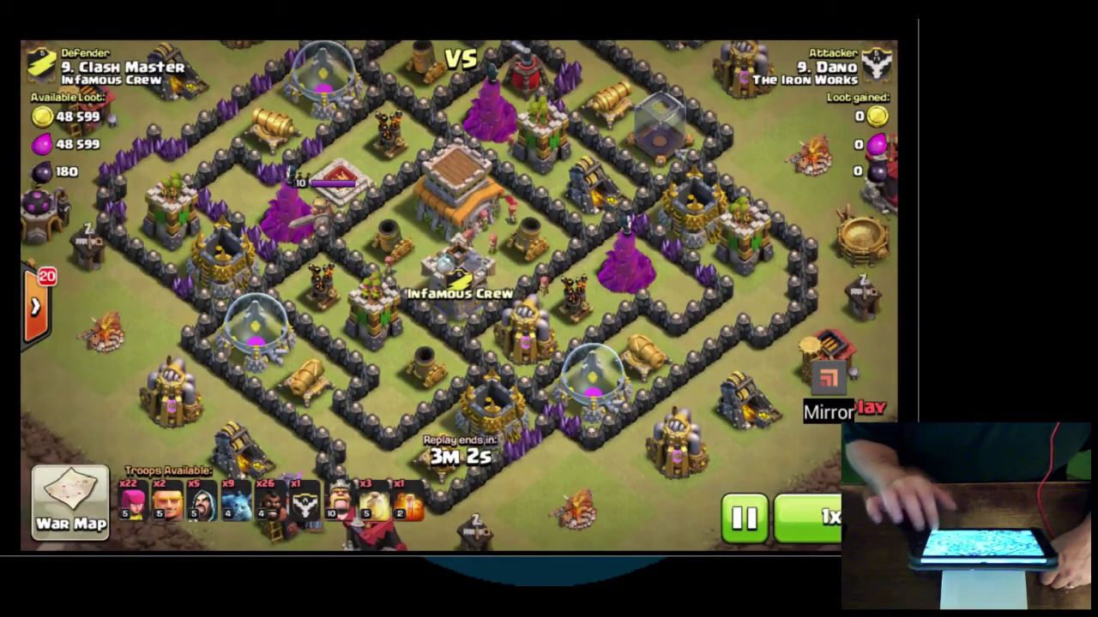
{"action": "left_click", "coordinate": [809, 518]}
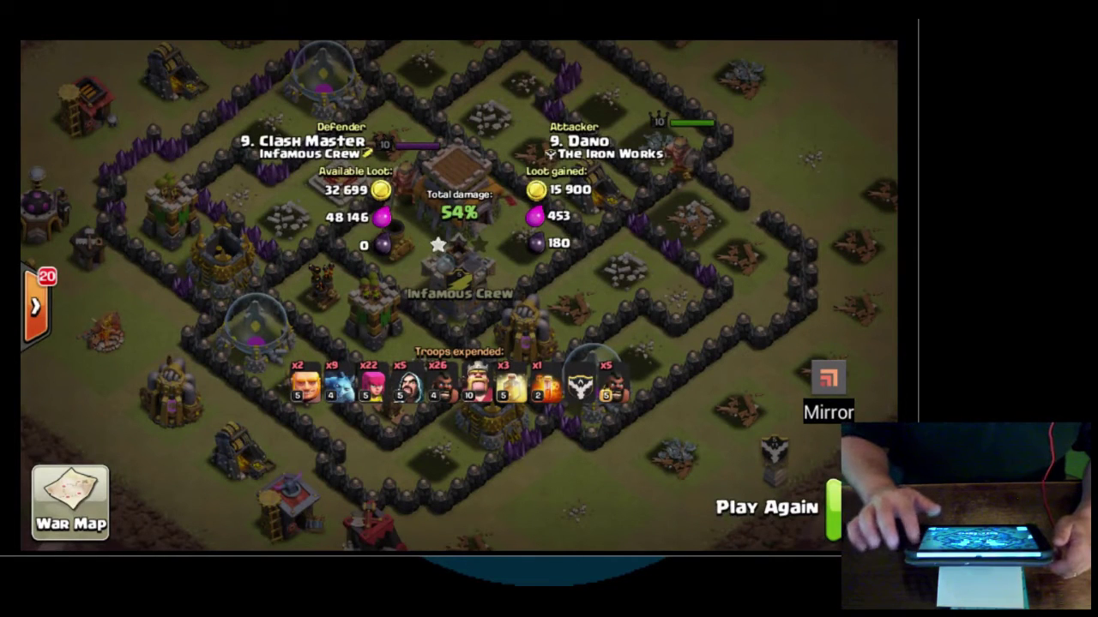
- Return home from the war map, quit Clash of Clans, and launch the Mirror app
{"action": "left_click", "coordinate": [70, 502]}
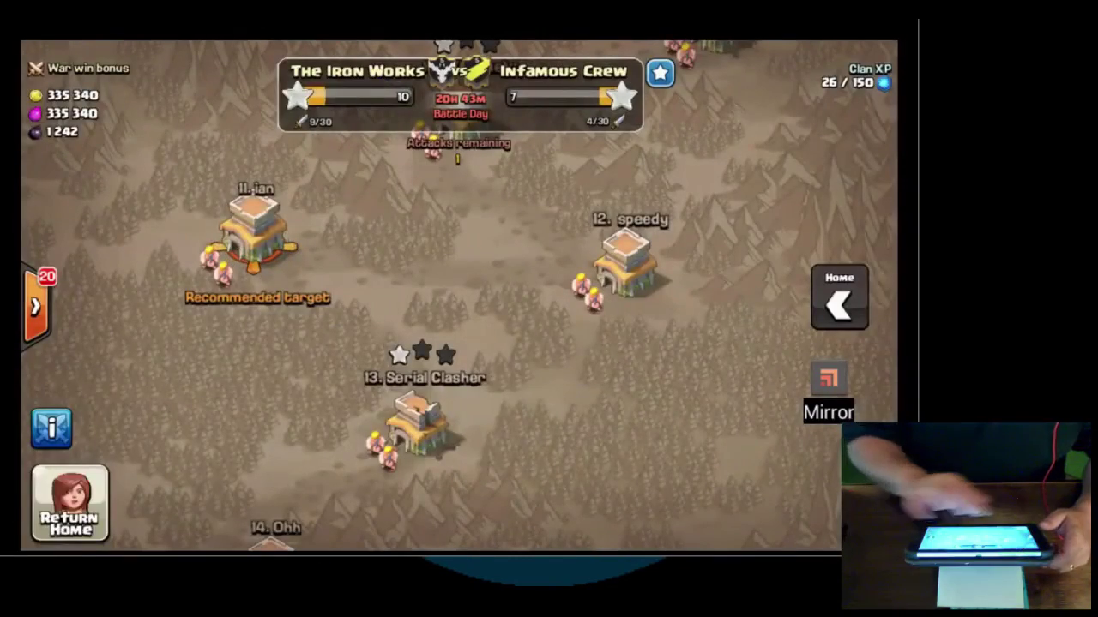
{"action": "left_click", "coordinate": [70, 501]}
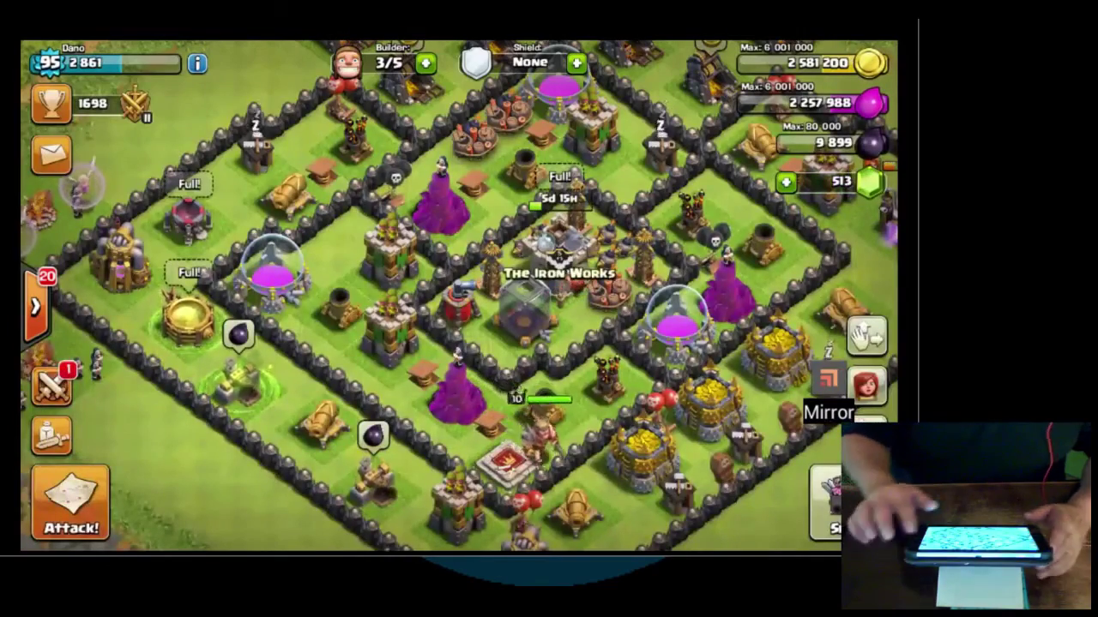
{"action": "key", "text": "Escape"}
{"action": "left_click", "coordinate": [524, 346]}
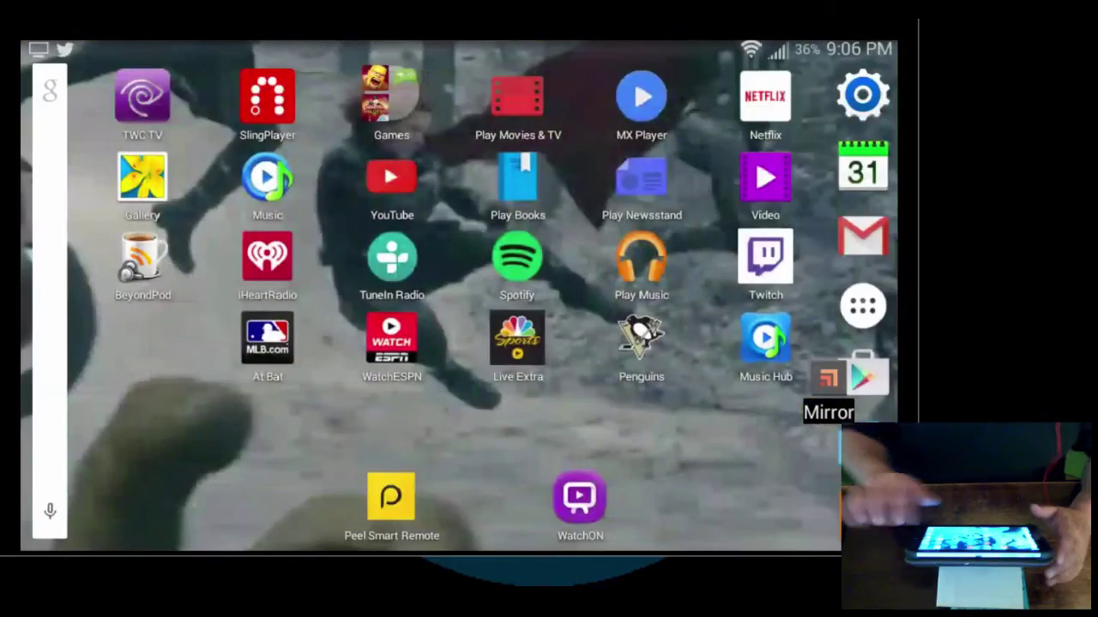
{"action": "left_click_drag", "start_coordinate": [693, 369], "coordinate": [343, 373]}
{"action": "left_click", "coordinate": [826, 377]}
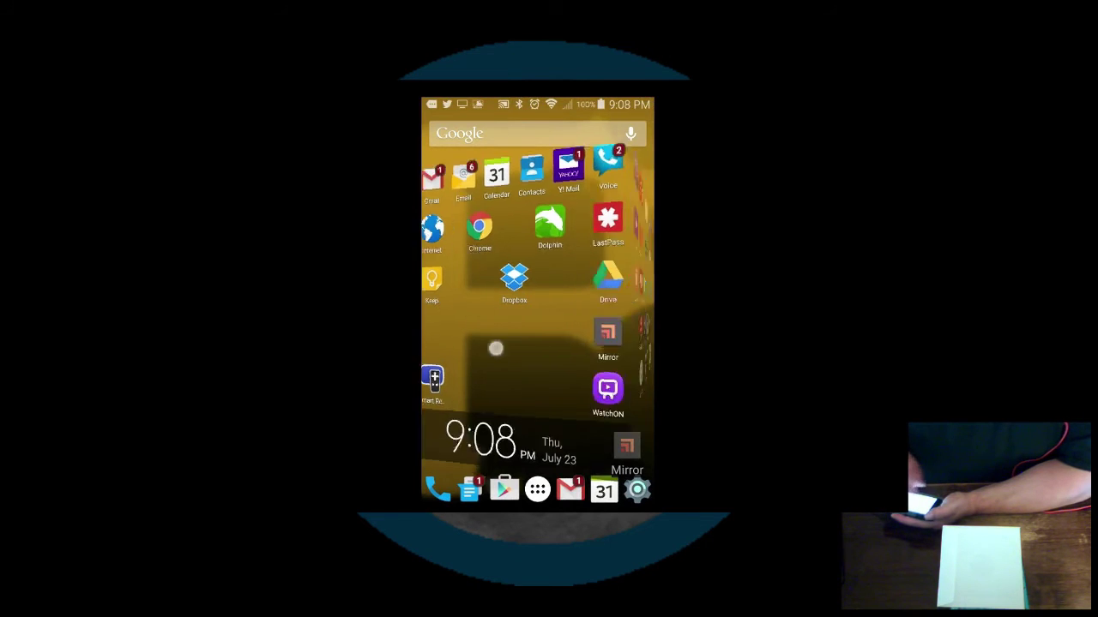
- Go to the phone's next home page and launch Clash of Clans from the Games folder
{"action": "left_click_drag", "start_coordinate": [498, 348], "coordinate": [437, 349]}
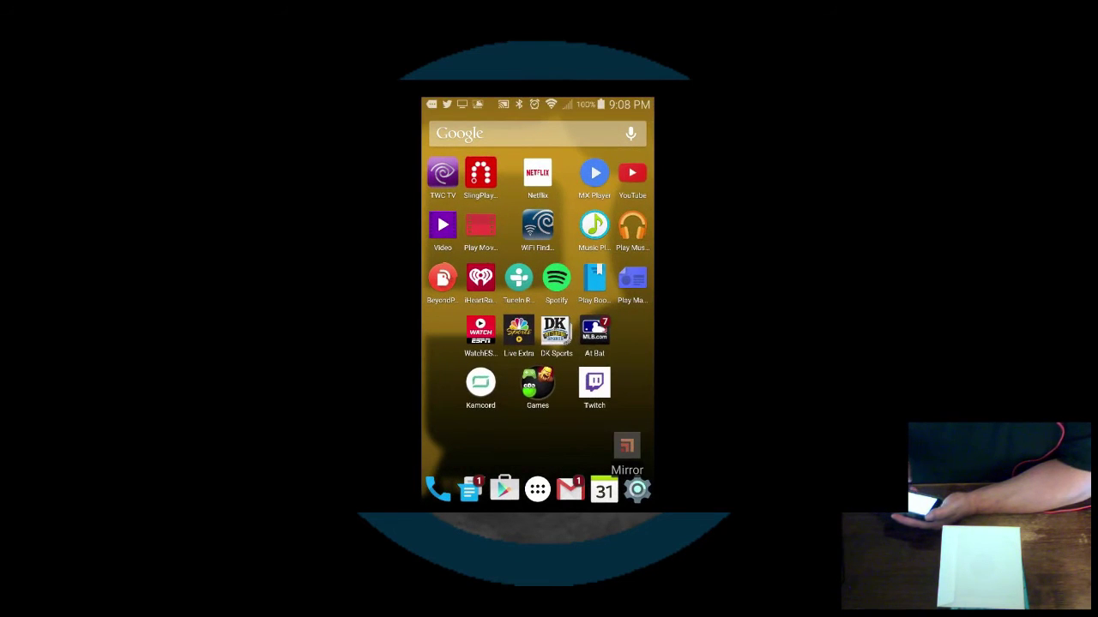
{"action": "left_click", "coordinate": [537, 386]}
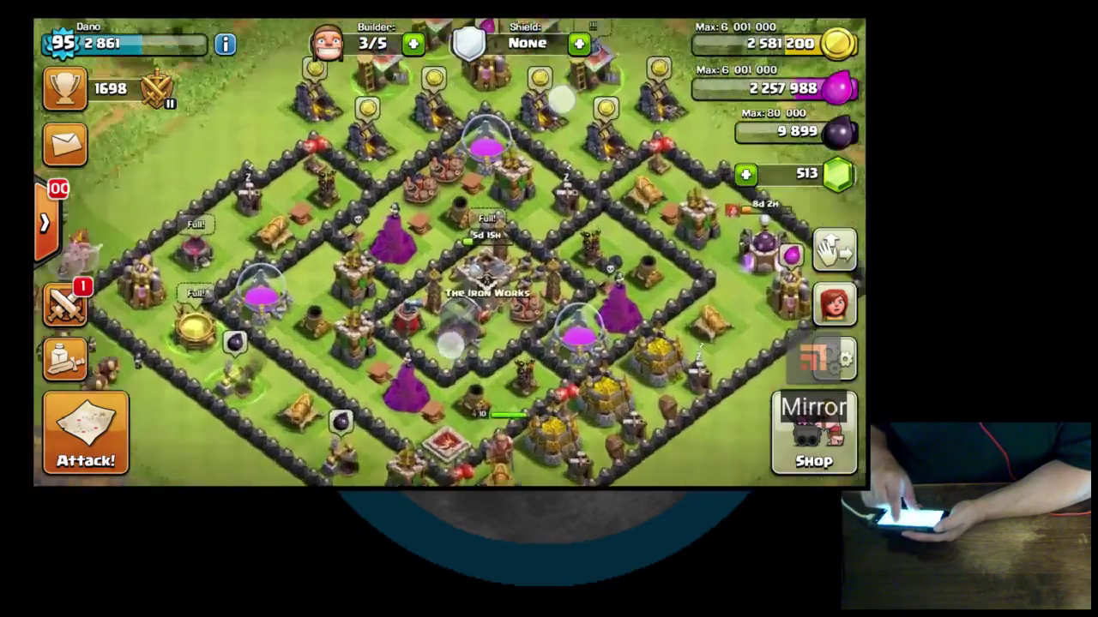
- Tap every gold mine and elixir collector, raising gold to 2,595,991 and elixir to 2,262,583
{"action": "scroll", "coordinate": [468, 296], "scroll_direction": "up", "scroll_amount": 5}
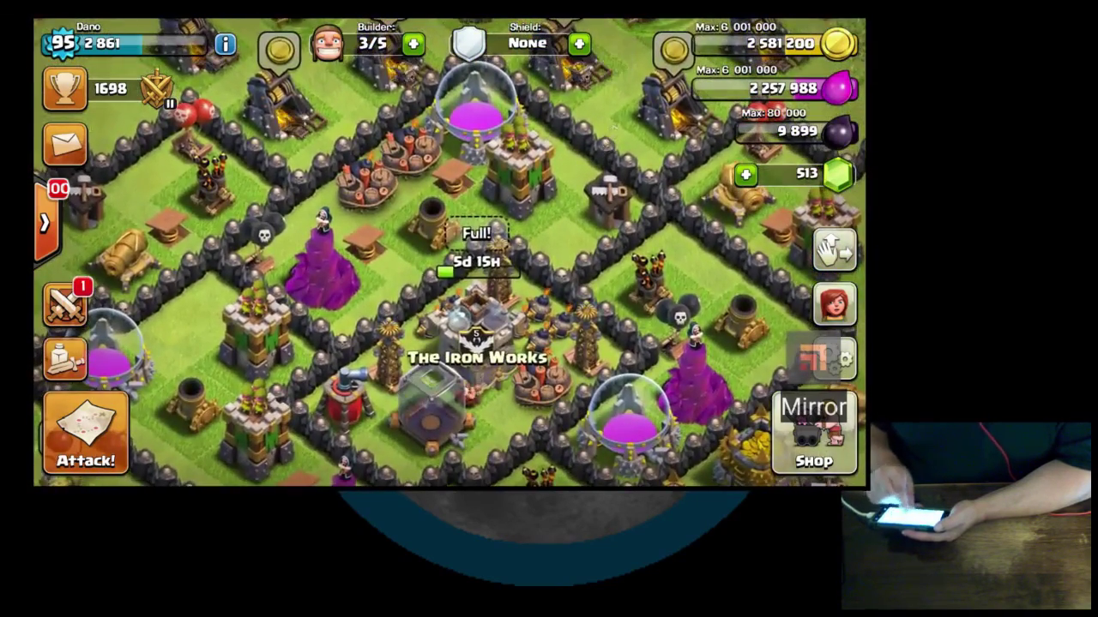
{"action": "scroll", "coordinate": [467, 296], "scroll_direction": "down", "scroll_amount": 5}
{"action": "scroll", "coordinate": [468, 296], "scroll_direction": "down", "scroll_amount": 3}
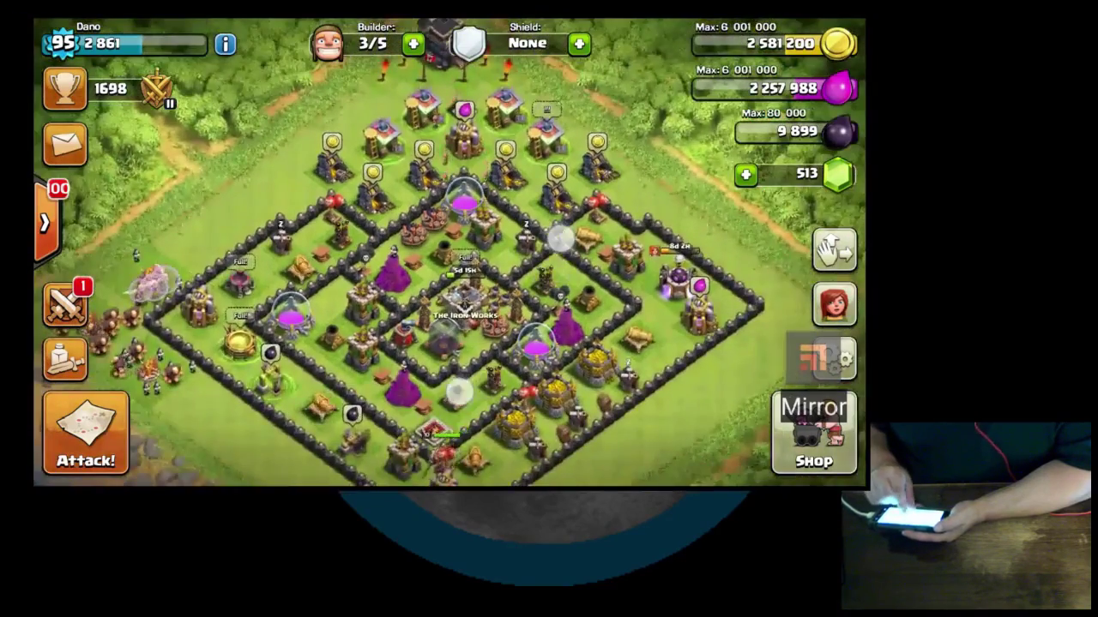
{"action": "scroll", "coordinate": [467, 296], "scroll_direction": "up", "scroll_amount": 5}
{"action": "scroll", "coordinate": [467, 296], "scroll_direction": "down", "scroll_amount": 2}
{"action": "scroll", "coordinate": [467, 296], "scroll_direction": "down", "scroll_amount": 2}
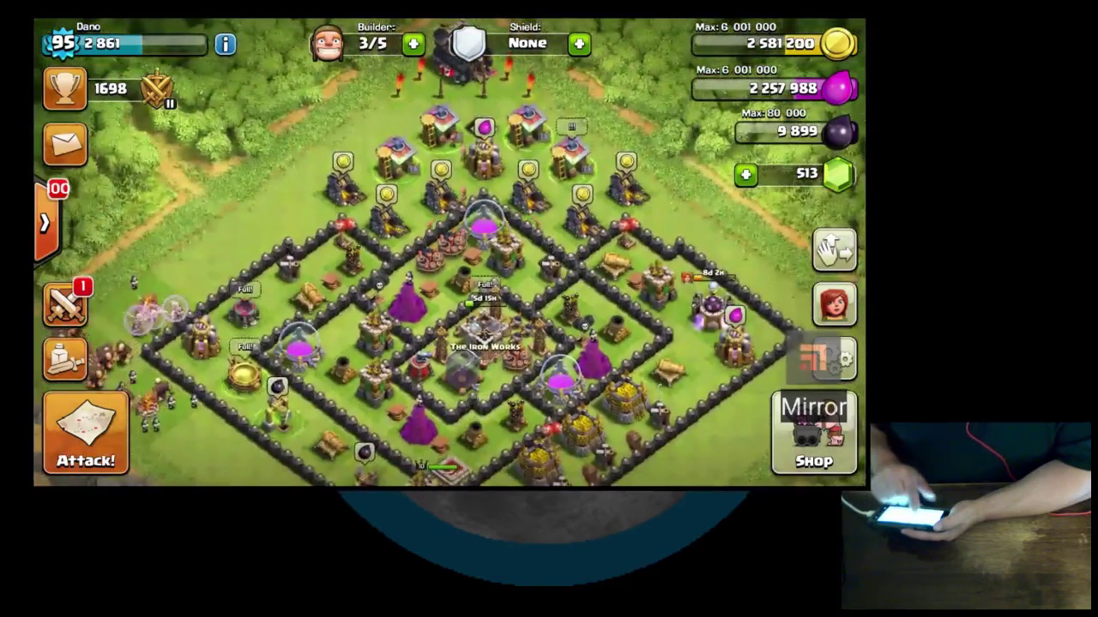
{"action": "left_click", "coordinate": [343, 161]}
{"action": "left_click", "coordinate": [386, 195]}
{"action": "left_click", "coordinate": [441, 169]}
{"action": "left_click", "coordinate": [484, 127]}
{"action": "left_click", "coordinate": [571, 150]}
{"action": "left_click", "coordinate": [528, 169]}
{"action": "left_click", "coordinate": [581, 194]}
{"action": "left_click", "coordinate": [626, 161]}
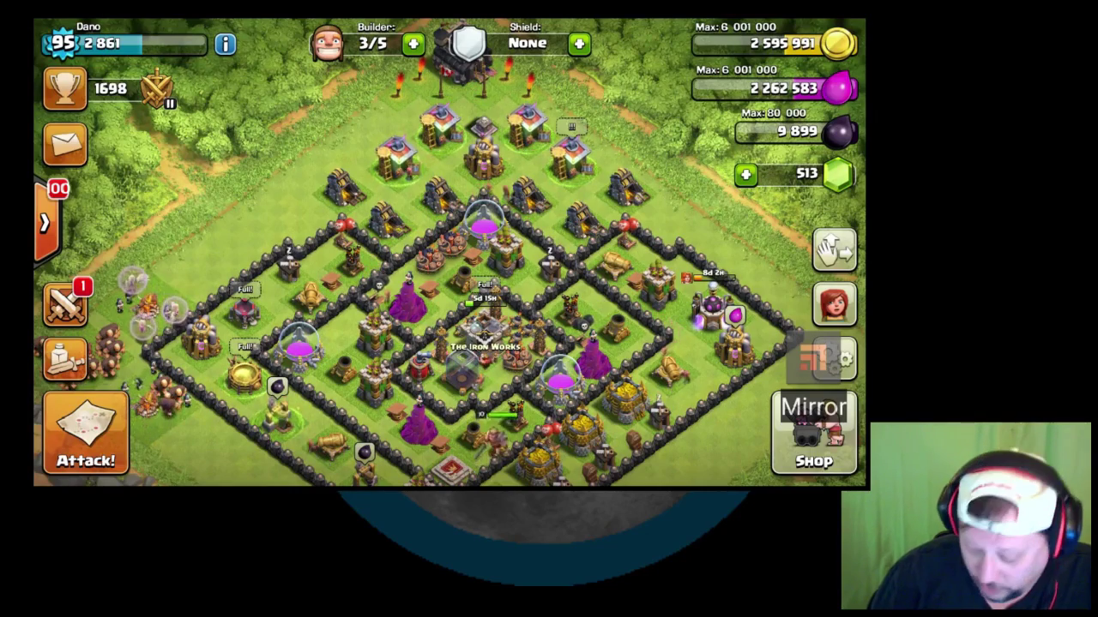
- Bring up the Confirm Exit prompt to quit Clash of Clans on the phone
{"action": "key", "text": "Escape"}
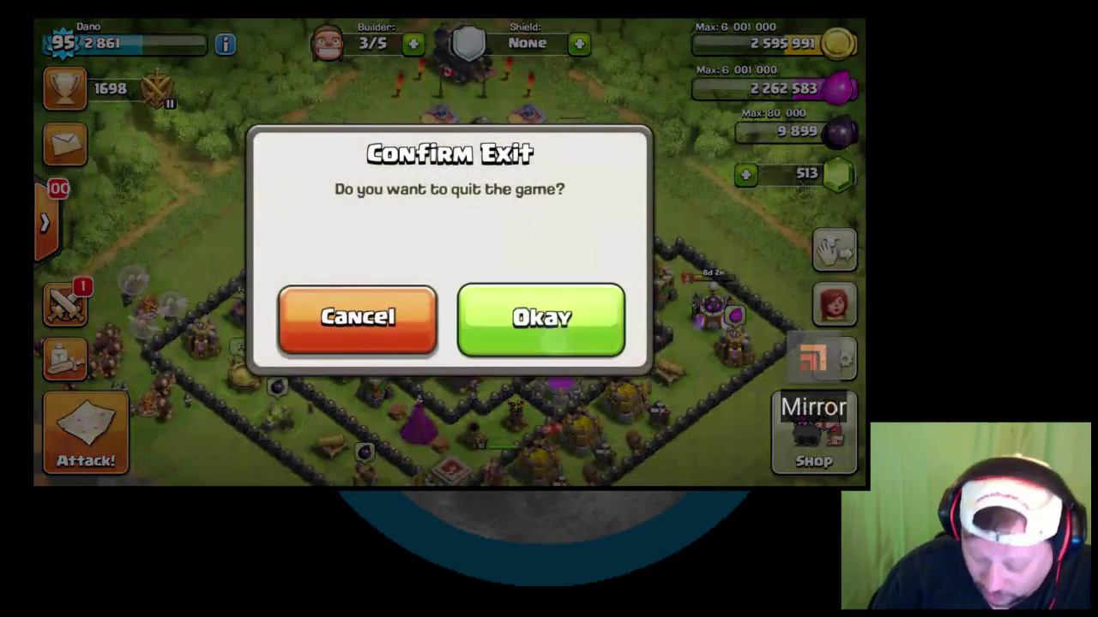